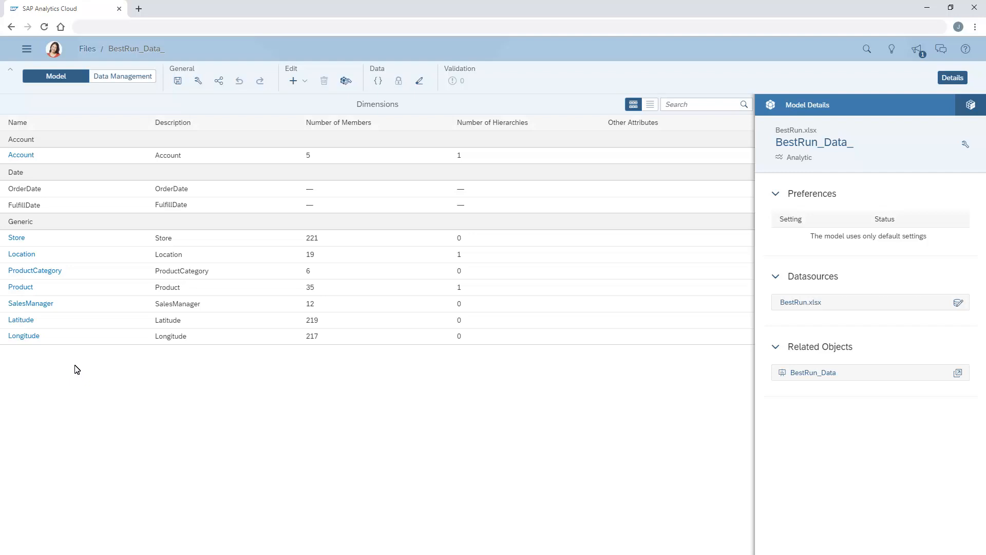
# Step: Create a parent-child hierarchy with the ID Classification in the SalesManager dimension
pyautogui.click(29, 305)
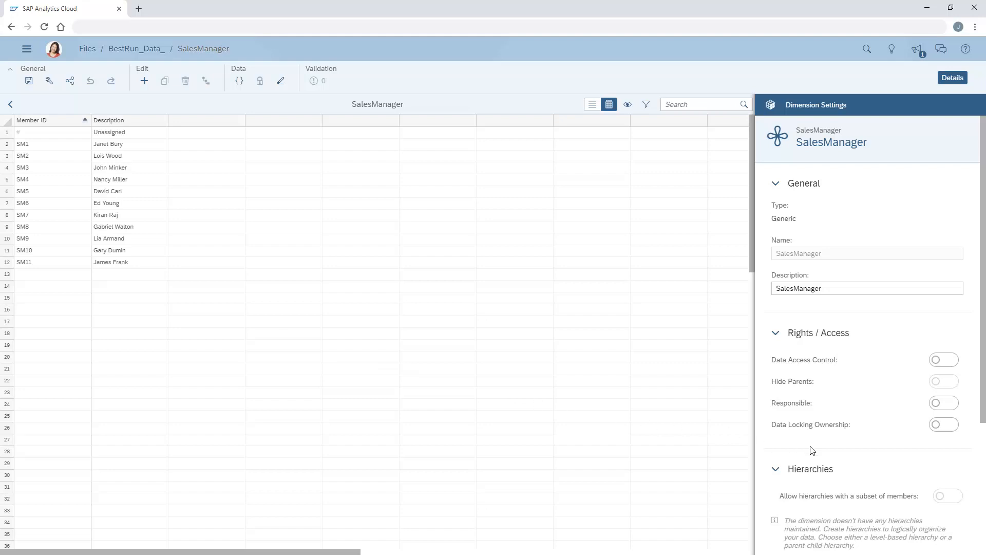
pyautogui.scroll(-4, 981, 482)
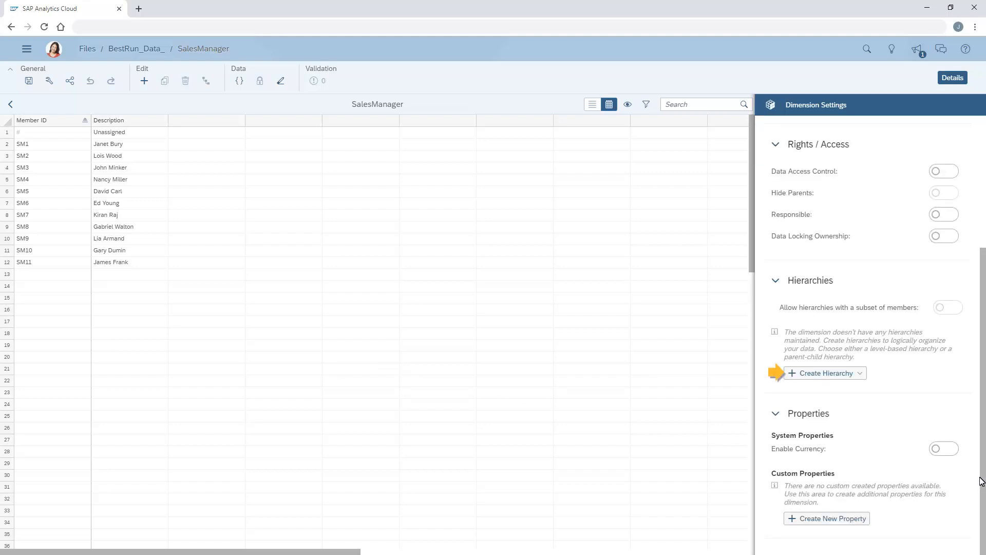
pyautogui.click(857, 376)
pyautogui.click(820, 389)
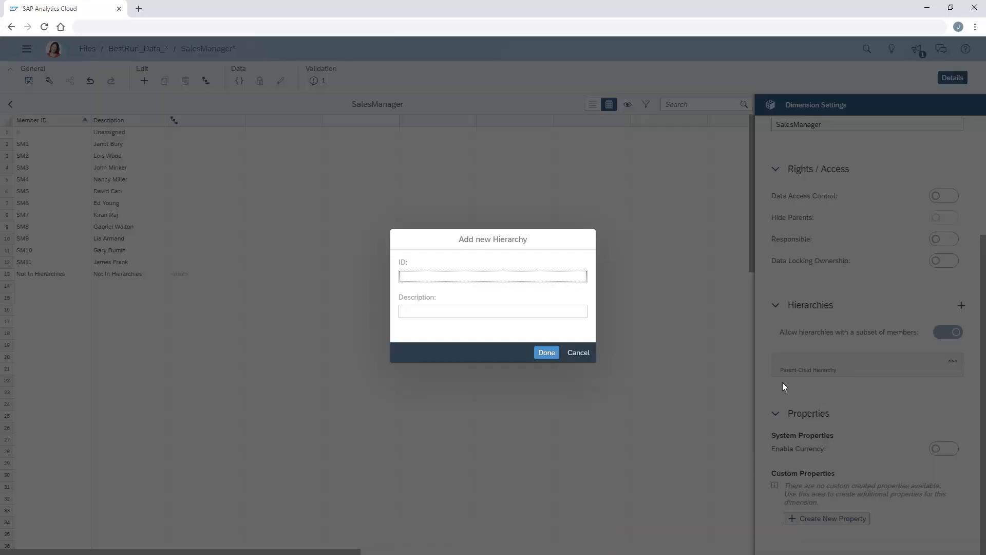
pyautogui.click(407, 280)
pyautogui.write('Classification')
pyautogui.click(548, 355)
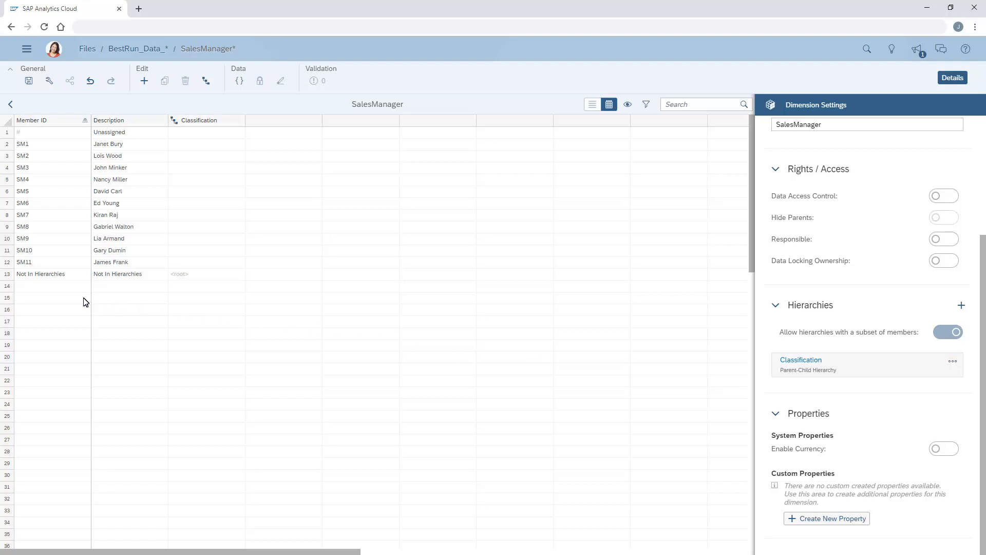
# Step: Paste members ALL, FT (Full-time) and PT (Part-time) below the list, and fill Classification with PT for SM4, SM6, SM11 and FT for other managers
pyautogui.write('ALL\tALL FT\tFull-time PT\tPart-time')
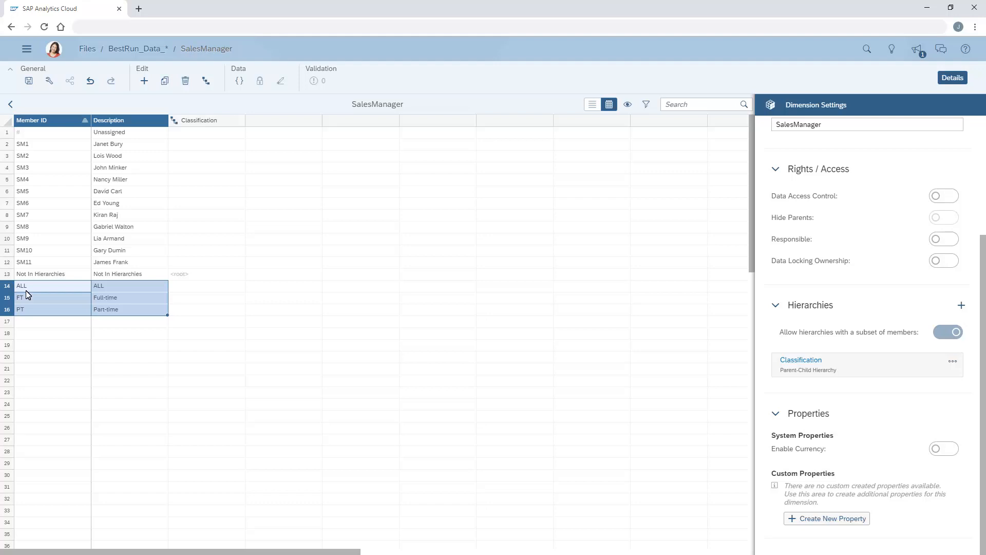
pyautogui.click(175, 149)
pyautogui.write('FT FT FT PT FT PT FT FT FT FT PT')
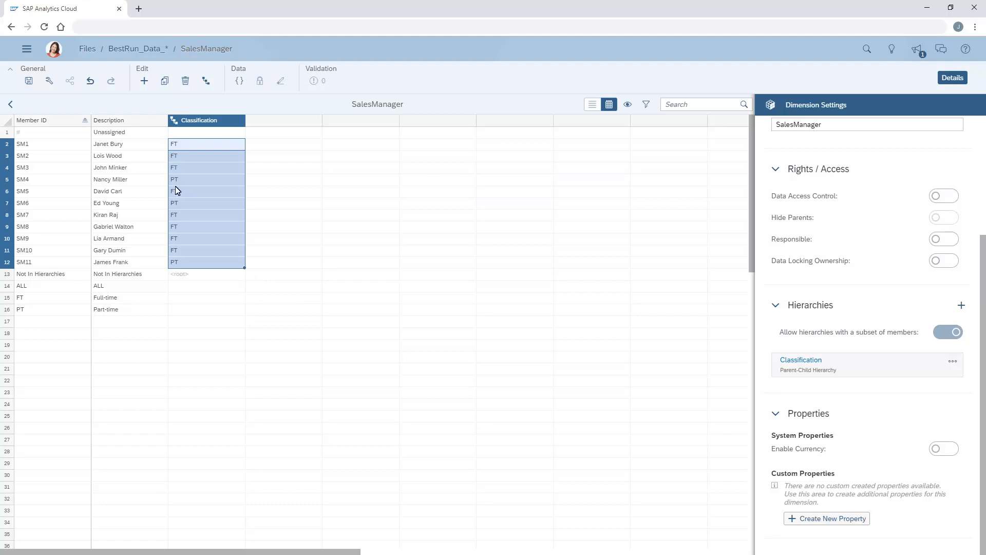
# Step: Set the Classification parent of the ALL member to the <root> member
pyautogui.click(175, 289)
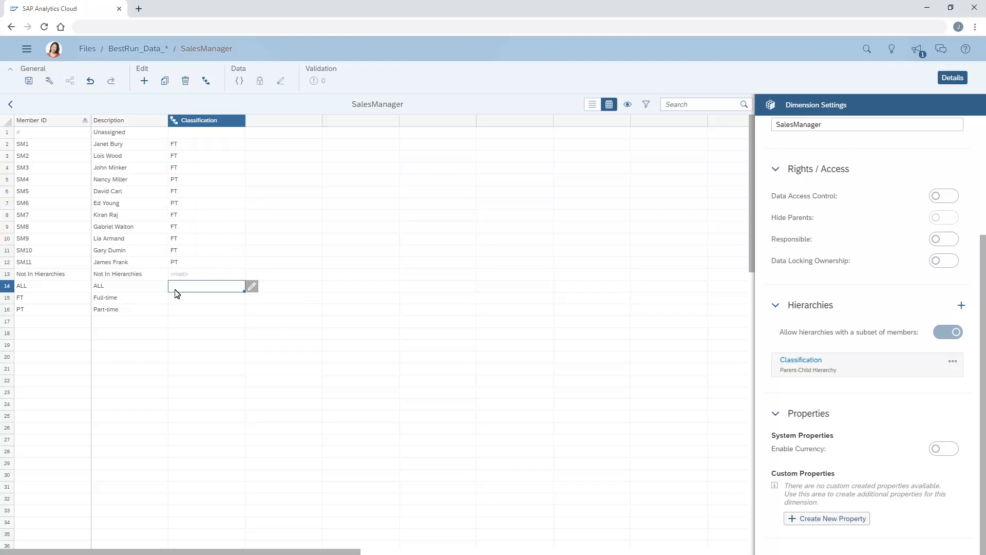
pyautogui.click(252, 286)
pyautogui.click(356, 225)
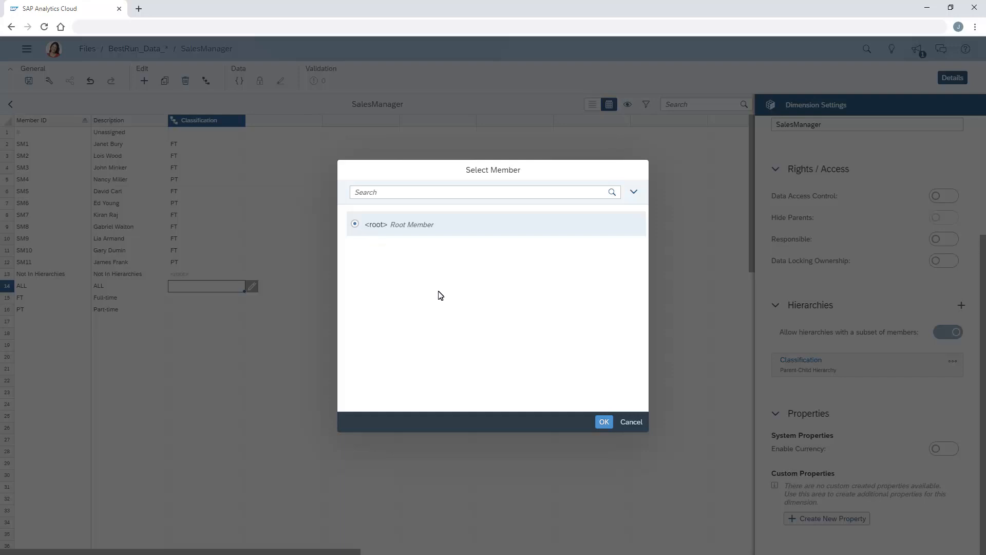
pyautogui.click(604, 423)
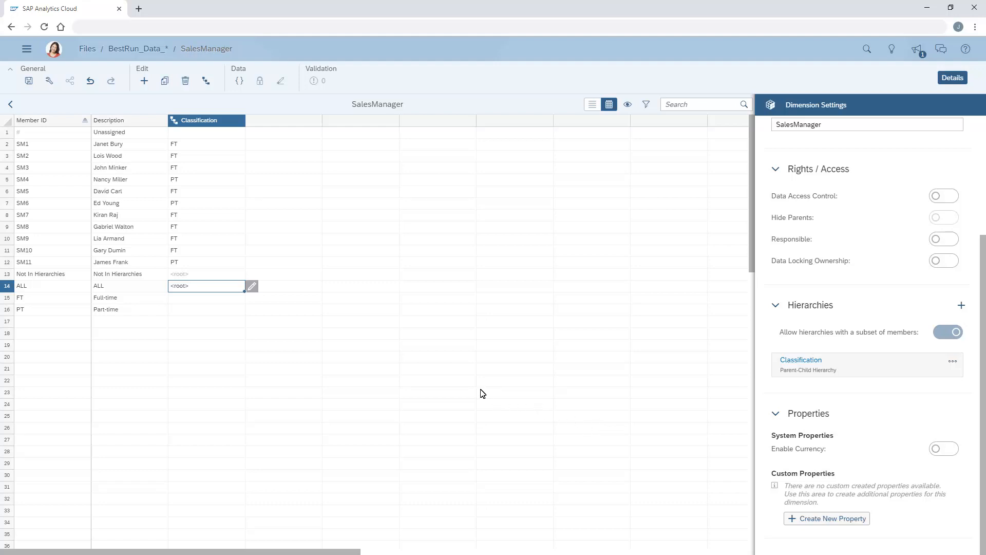
# Step: Assign ALL as the Classification parent of the FT member and copy it down to PT
pyautogui.click(178, 299)
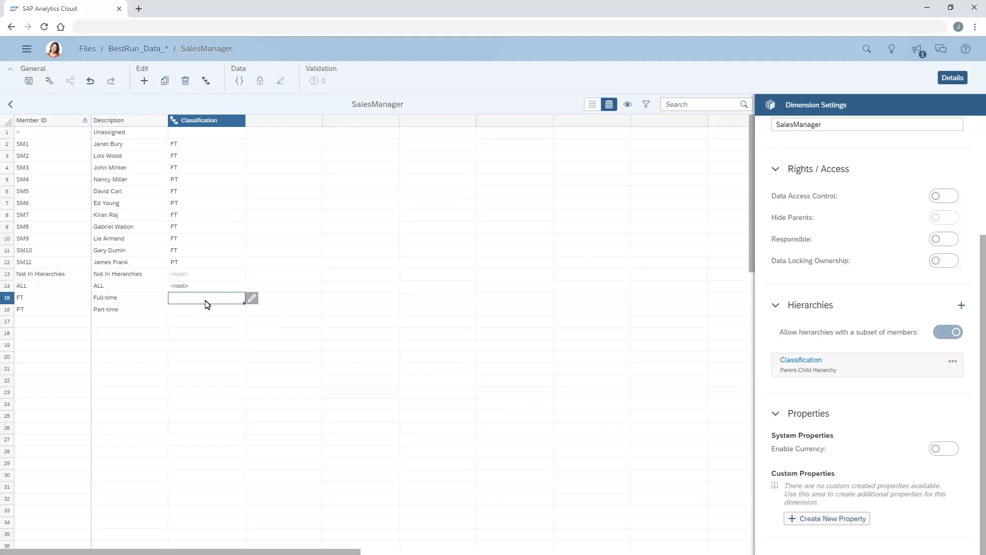
pyautogui.click(252, 298)
pyautogui.click(355, 224)
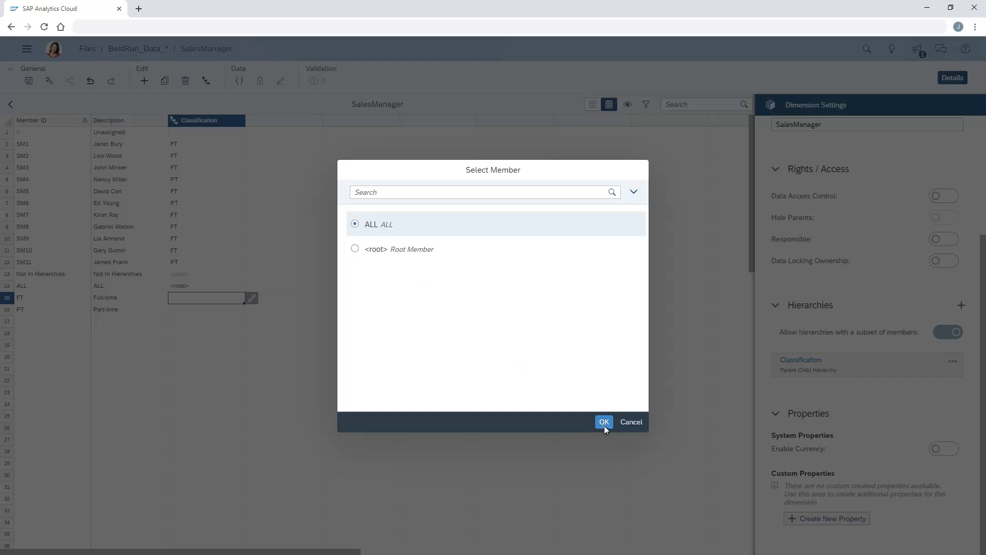
pyautogui.click(605, 422)
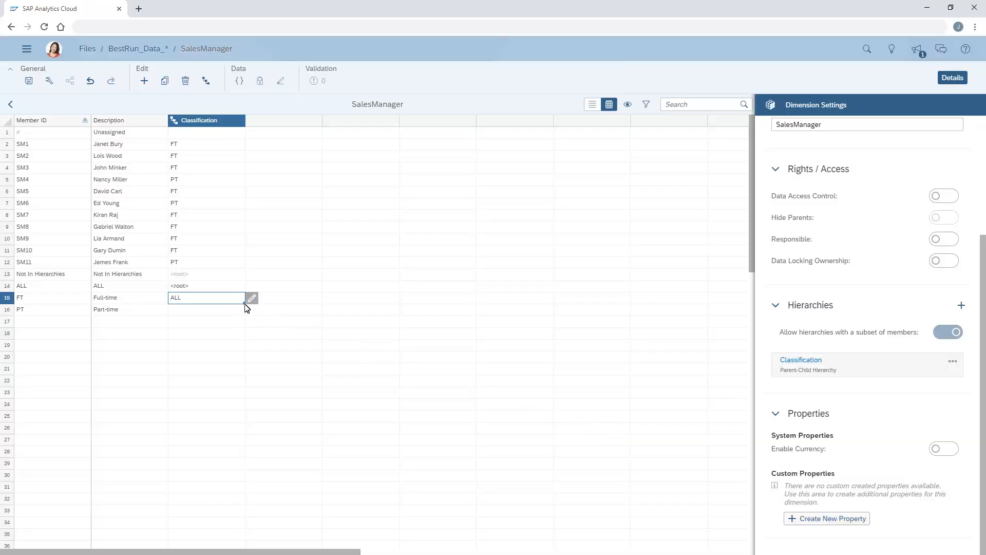
pyautogui.moveTo(245, 305); pyautogui.dragTo(242, 314)
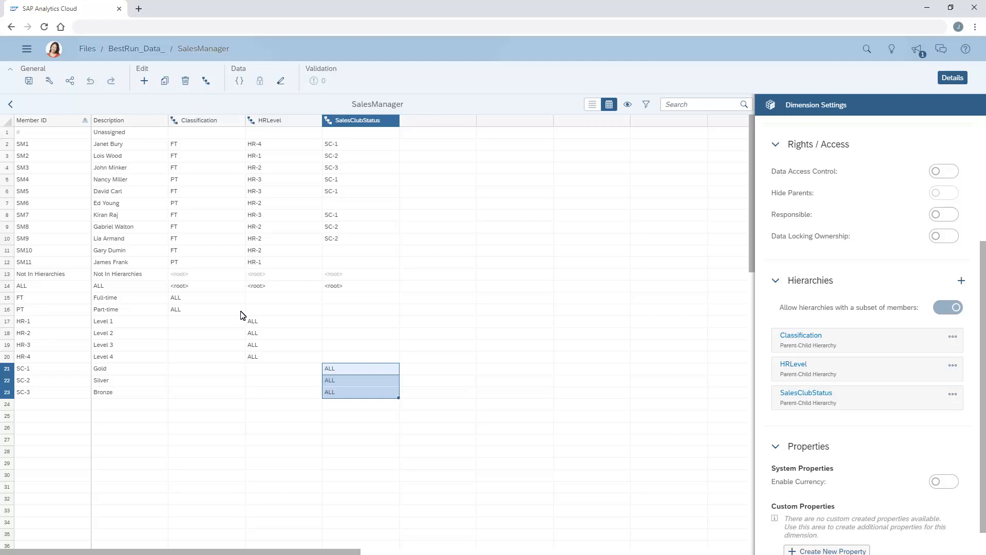
# Step: Review the structure of the Classification, HRLevel and SalesClubStatus hierarchies in Hierarchy Maintenance, and close it
pyautogui.click(206, 82)
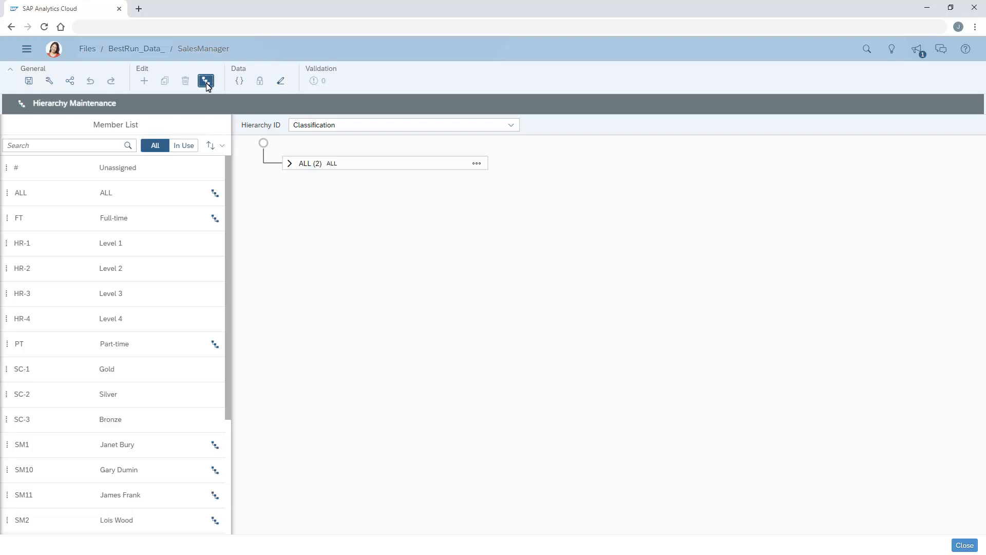
pyautogui.click(290, 163)
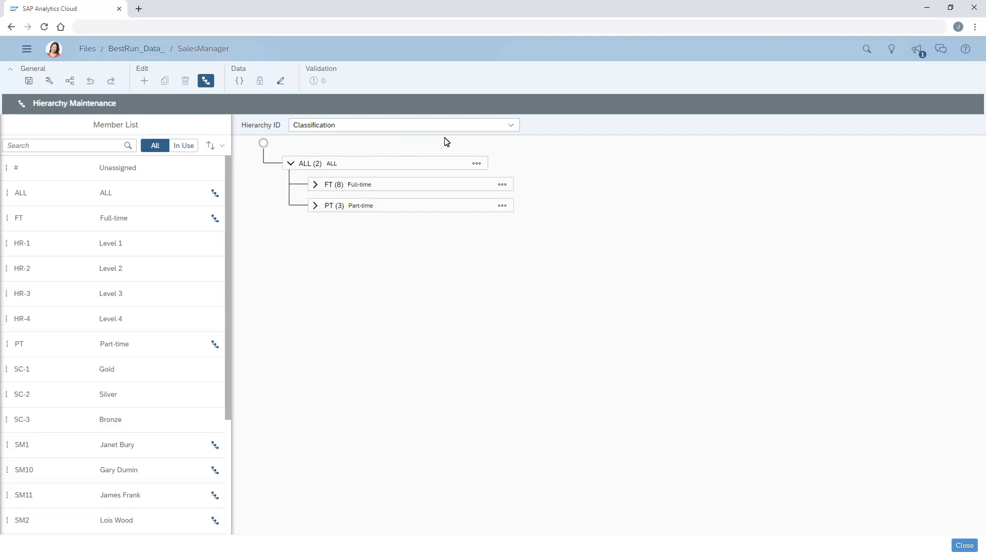
pyautogui.click(512, 128)
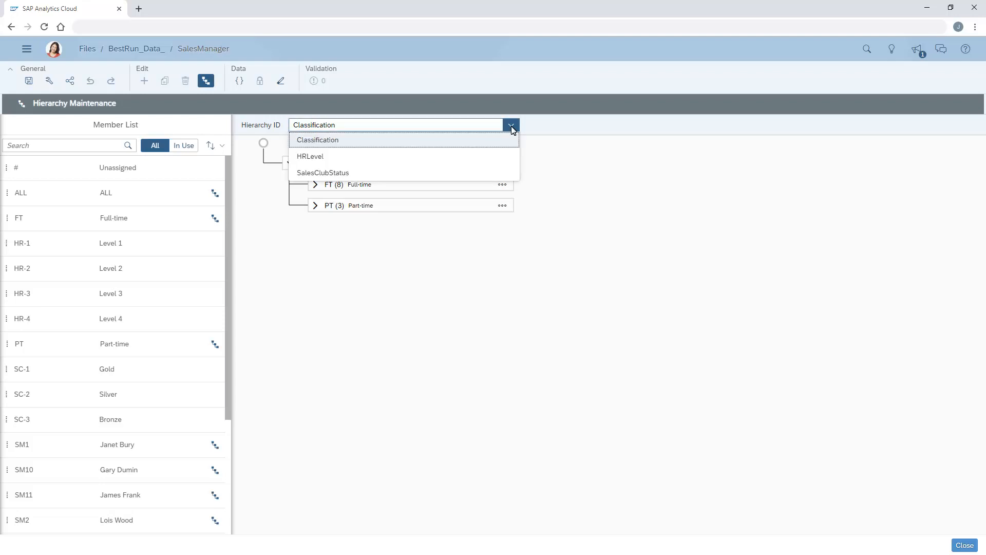
pyautogui.click(312, 160)
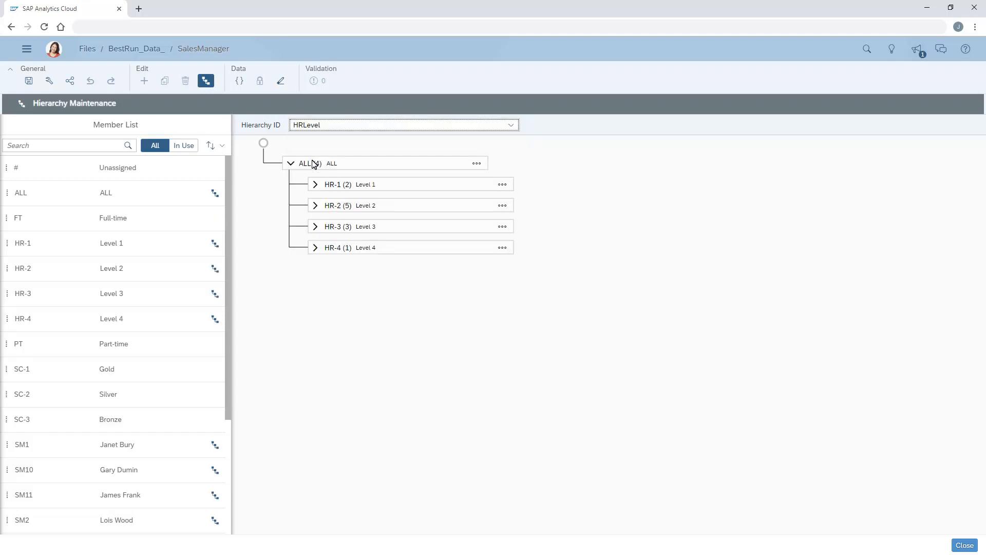
pyautogui.click(511, 126)
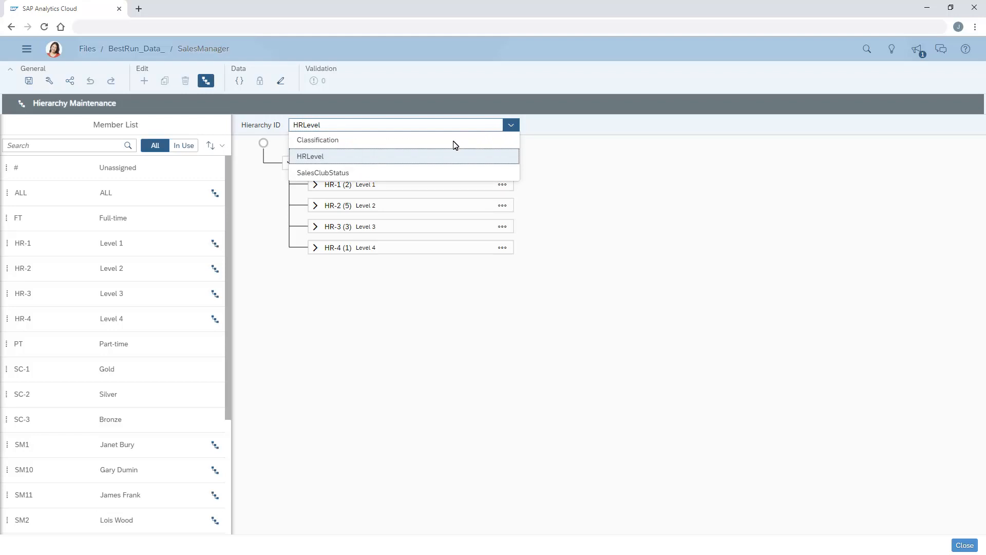
pyautogui.click(323, 177)
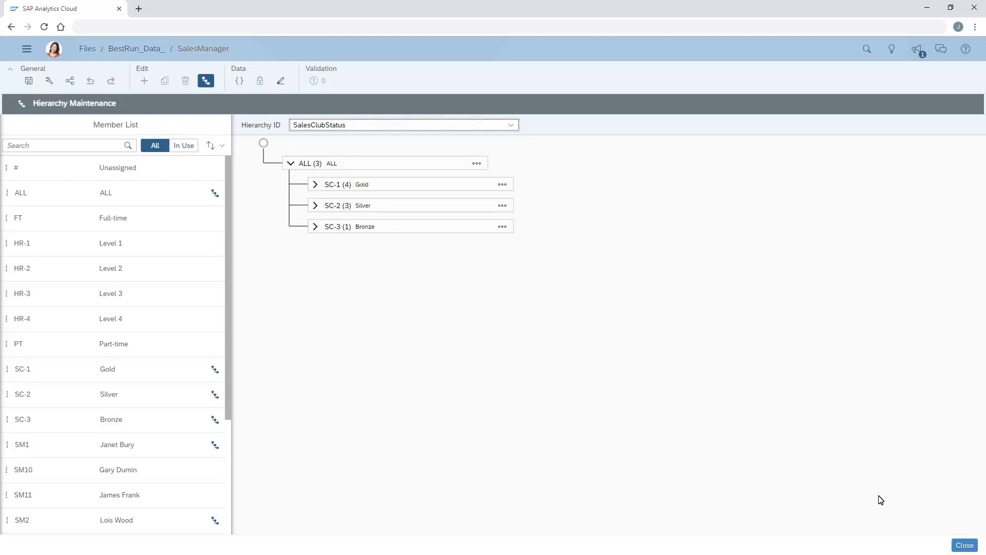
pyautogui.click(964, 546)
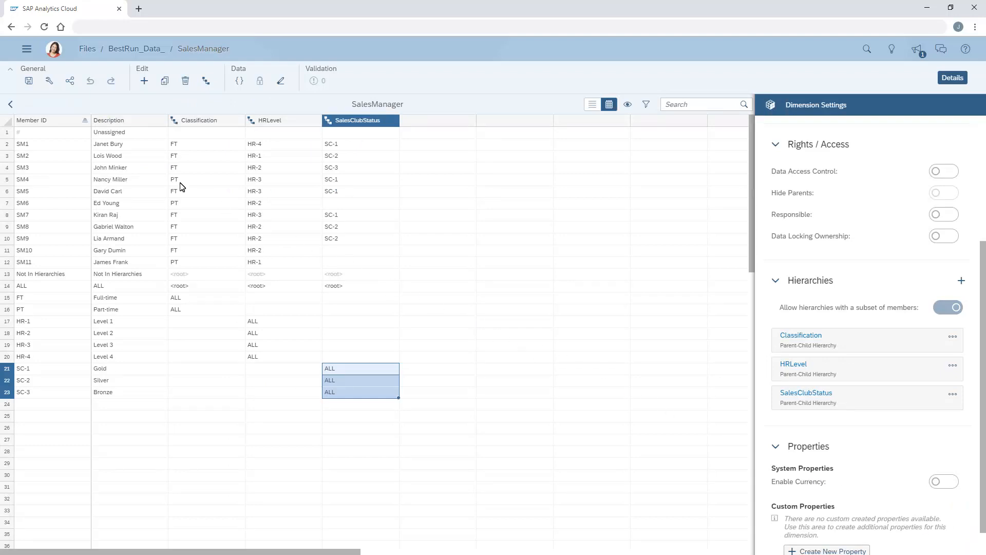
# Step: Return to the model, open its related BestRun_Data story for editing, and show the Quantity Sold chart's Builder settings
pyautogui.click(11, 105)
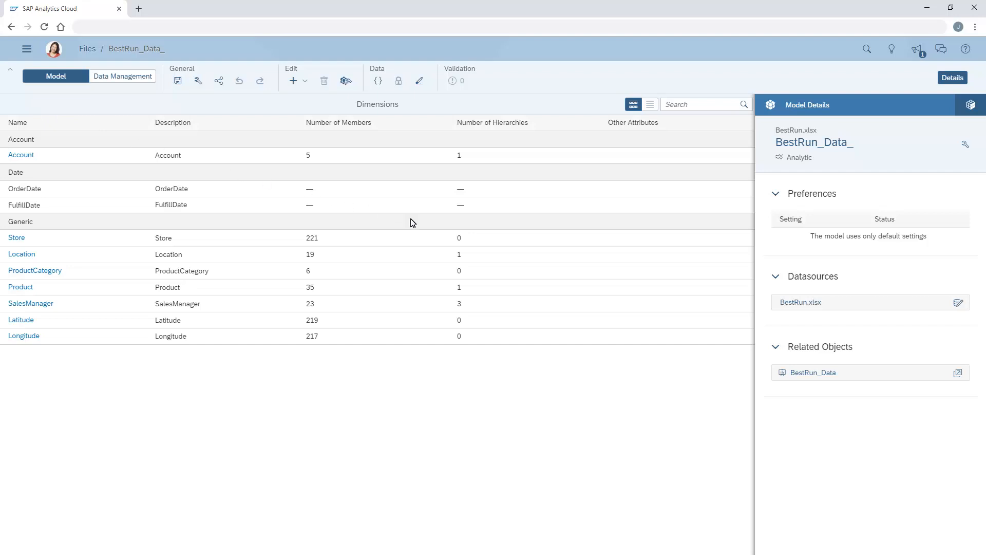
pyautogui.click(958, 374)
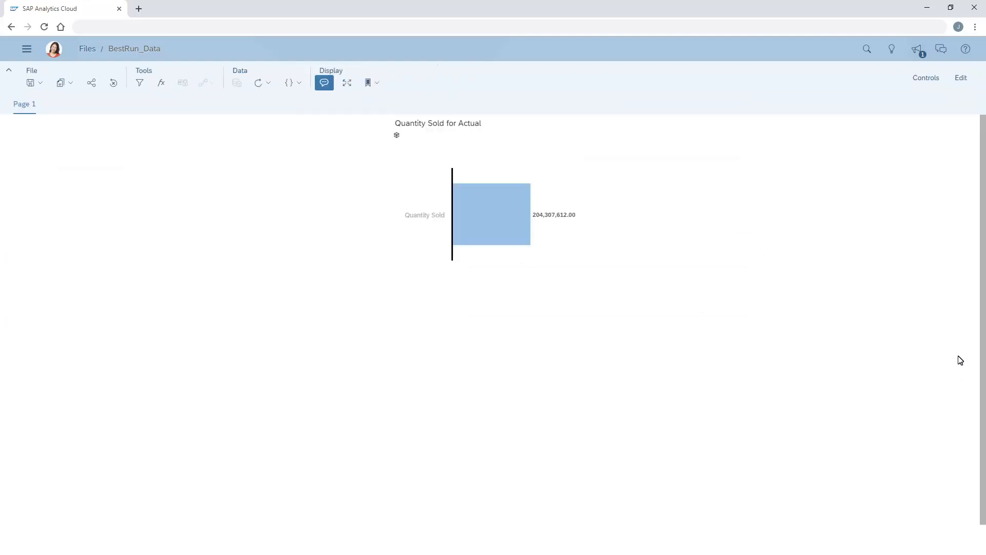
pyautogui.click(964, 80)
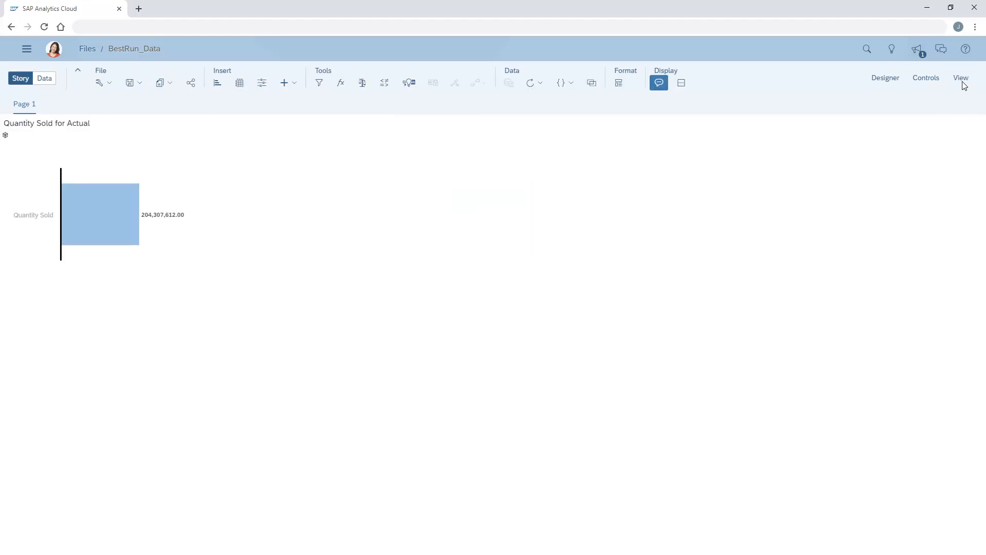
pyautogui.click(153, 170)
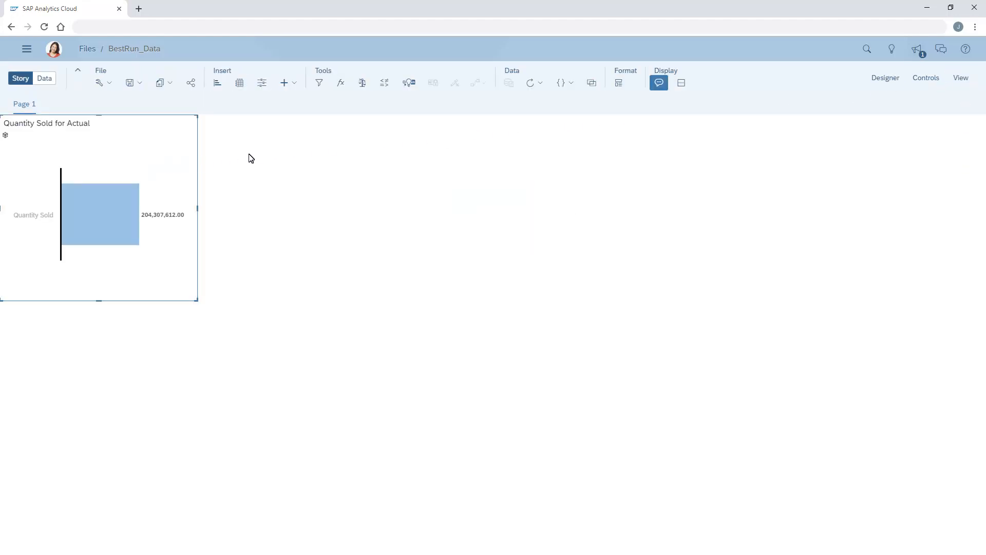
pyautogui.click(886, 81)
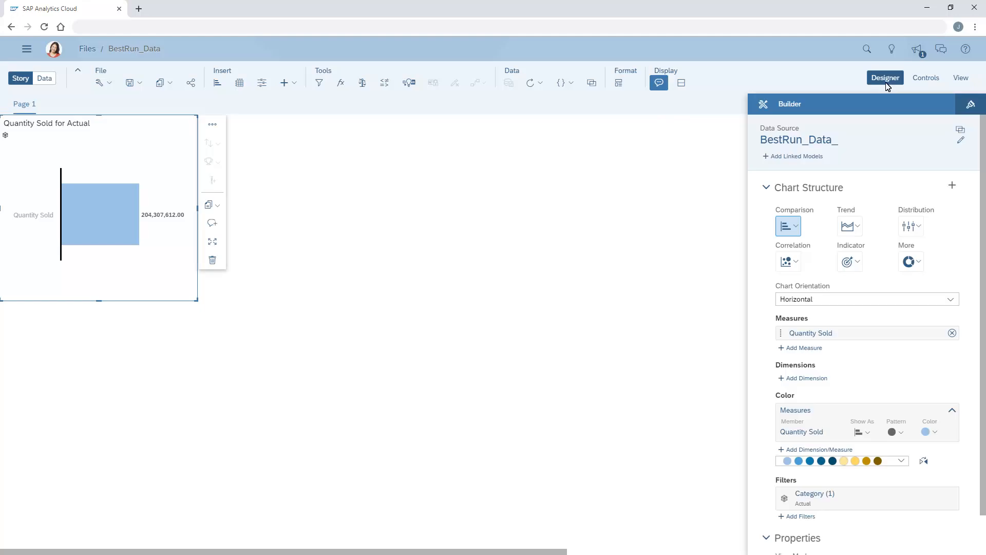
# Step: Add the SalesManager dimension to the Quantity Sold chart
pyautogui.click(792, 380)
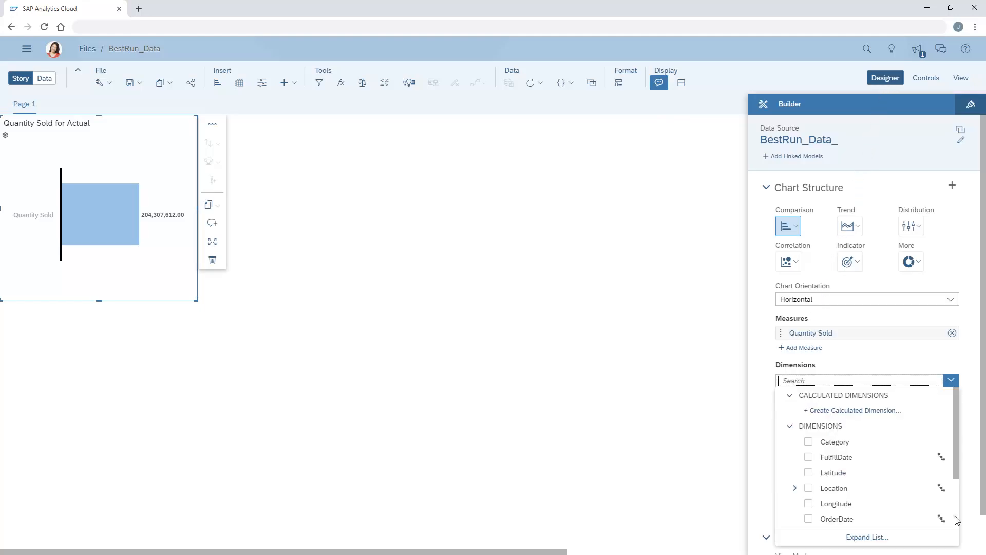
pyautogui.scroll(-3, 927, 514)
pyautogui.click(809, 489)
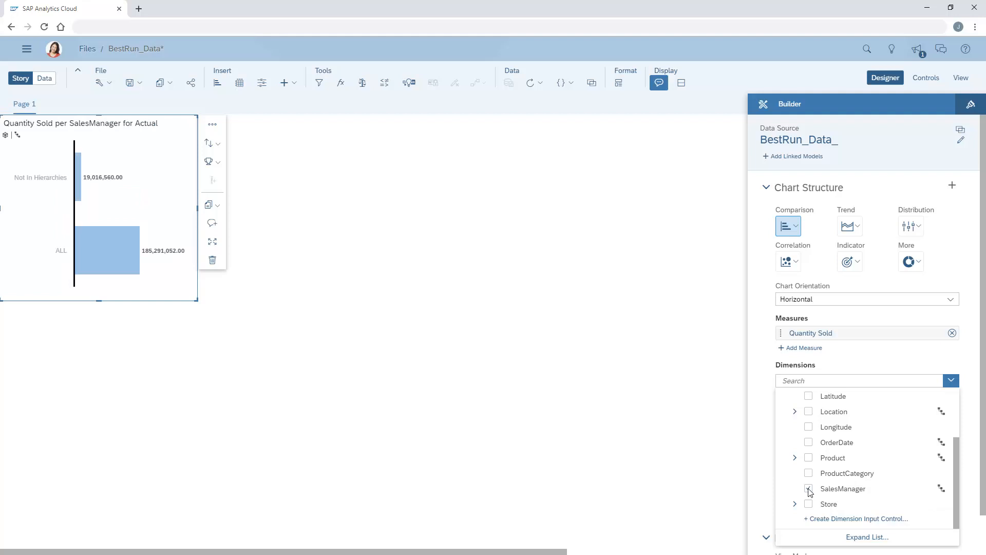
pyautogui.click(765, 494)
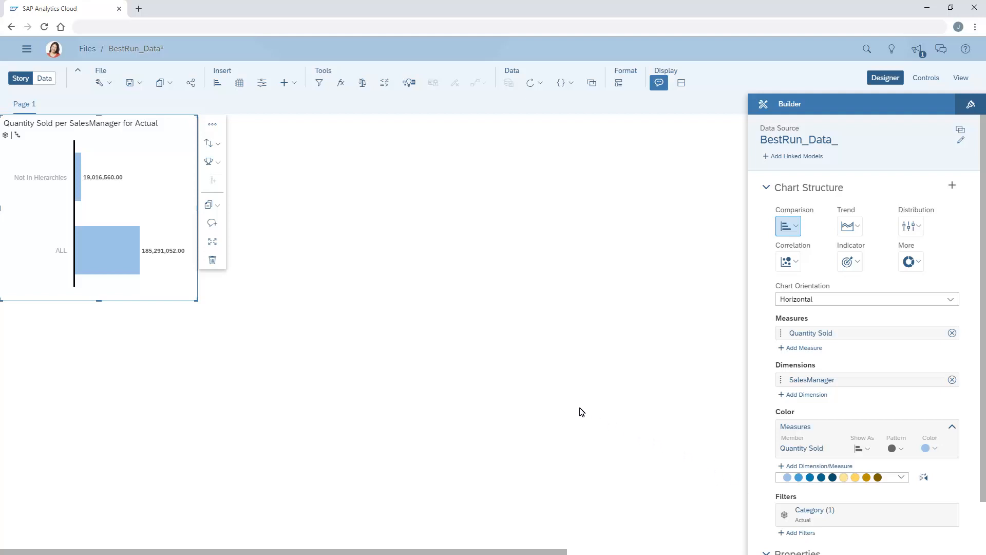
# Step: Drill down into Not In Hierarchies in the chart to see its sales managers, and drill back up
pyautogui.click(78, 188)
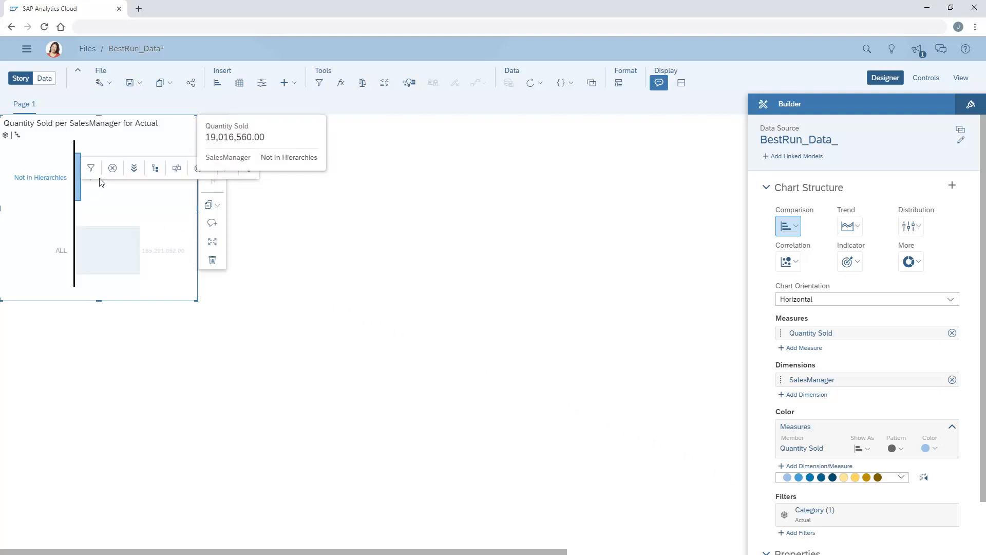
pyautogui.click(134, 170)
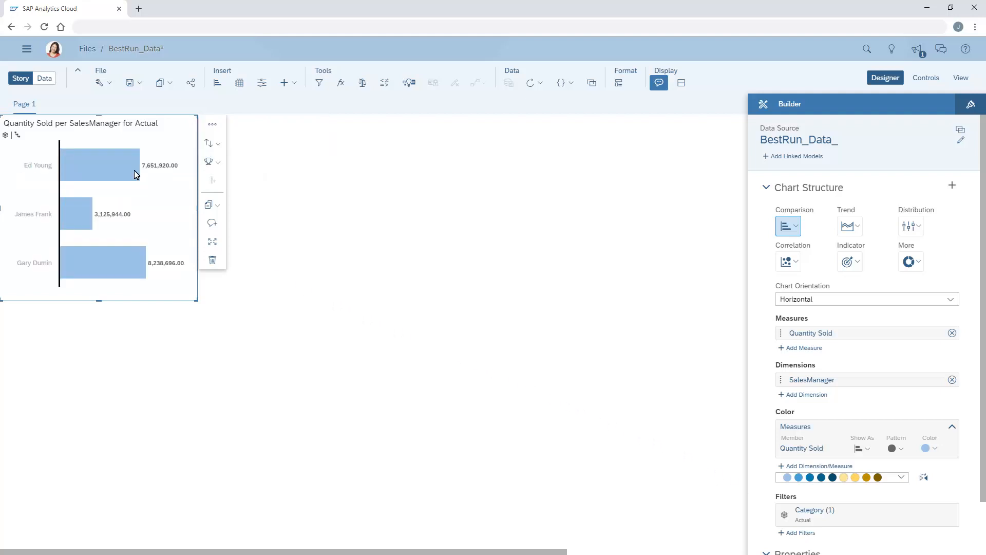
pyautogui.click(106, 172)
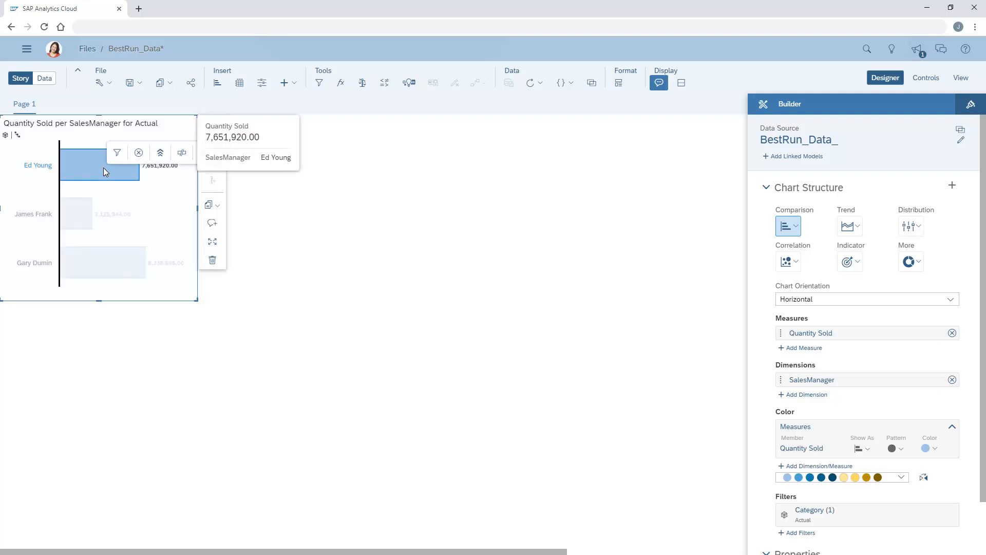
pyautogui.click(161, 154)
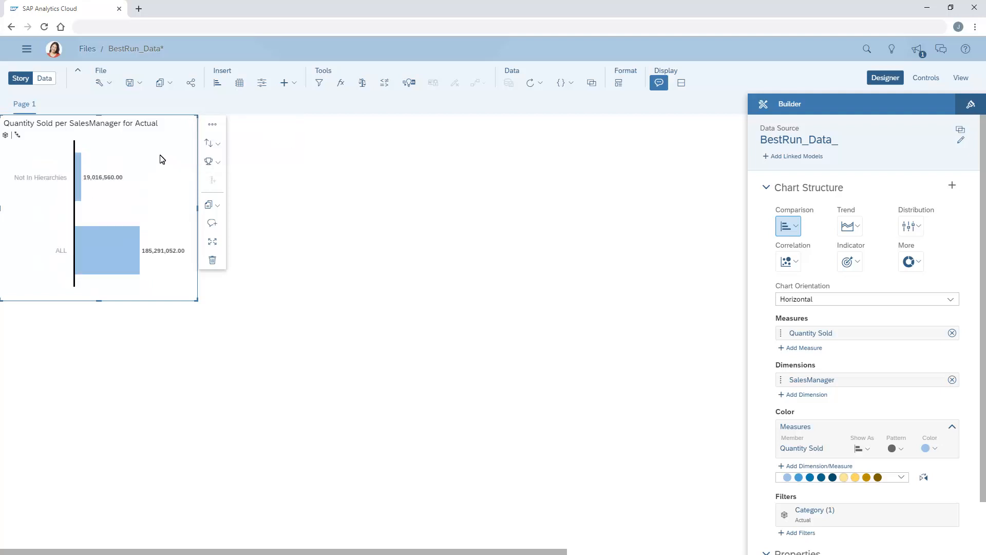
# Step: Drill down from ALL to the sales club levels in the chart and further into Gold
pyautogui.click(99, 251)
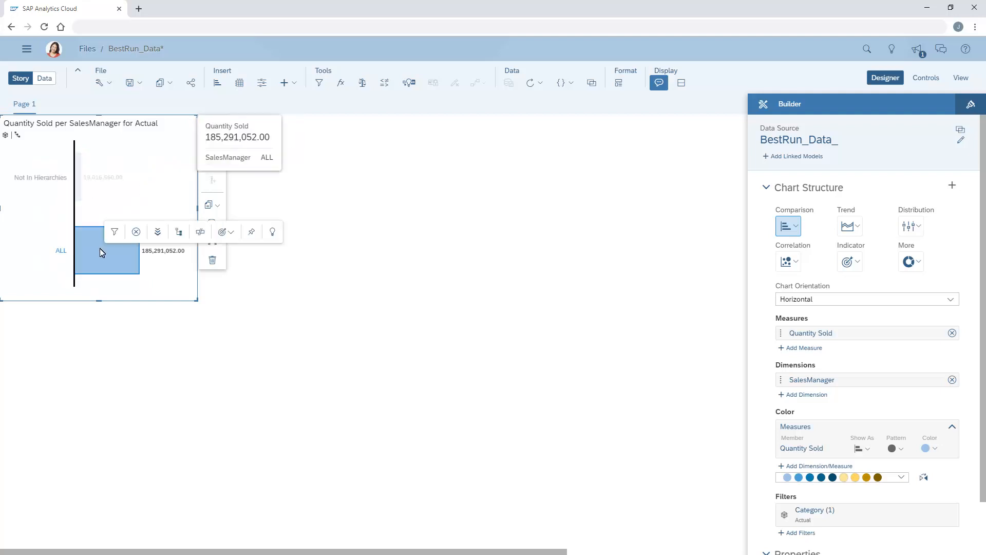
pyautogui.click(155, 235)
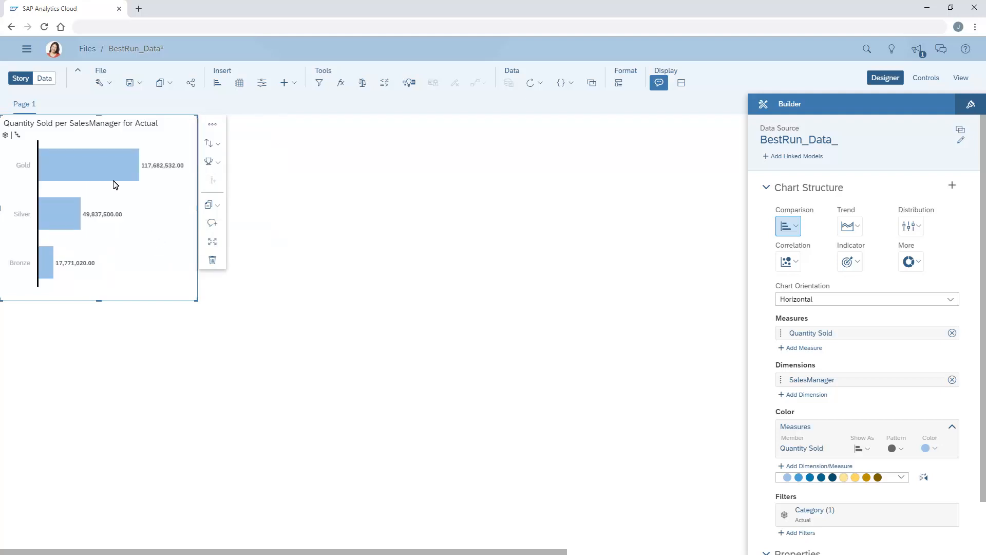
pyautogui.click(103, 168)
pyautogui.click(160, 153)
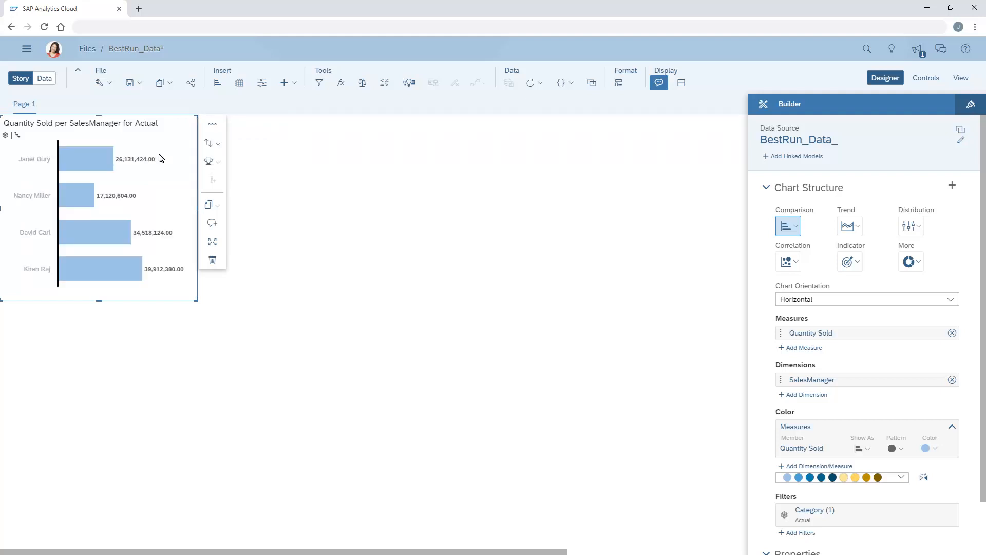
# Step: Set the SalesManager dimension's hierarchy to HRLevel in the Quantity Sold chart and drill down from ALL to the HR levels
pyautogui.click(938, 380)
pyautogui.click(892, 402)
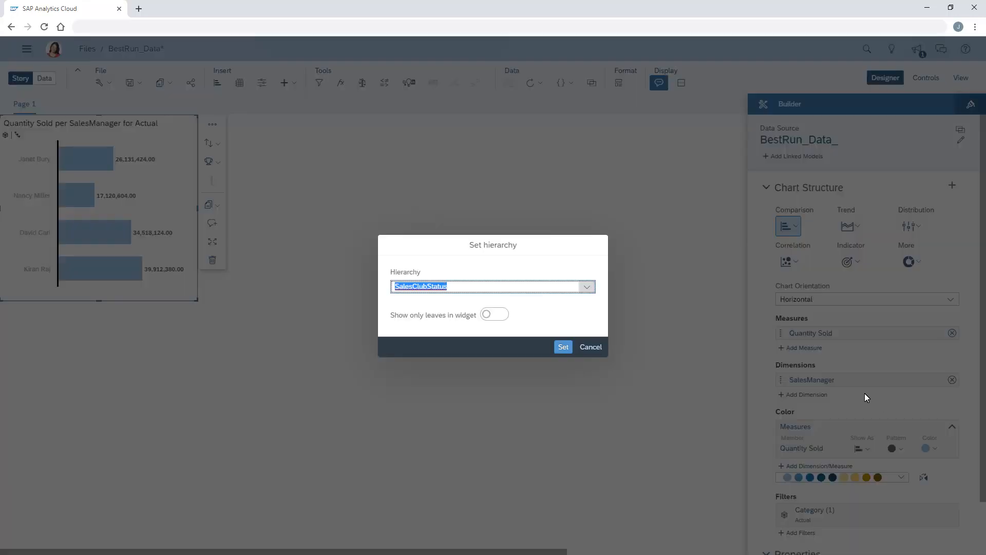
pyautogui.click(589, 289)
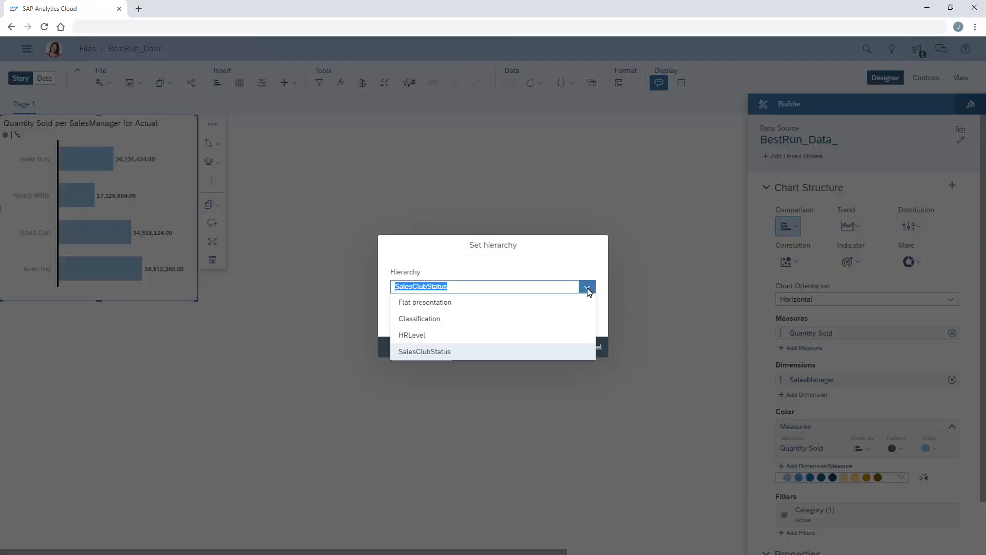
pyautogui.click(414, 339)
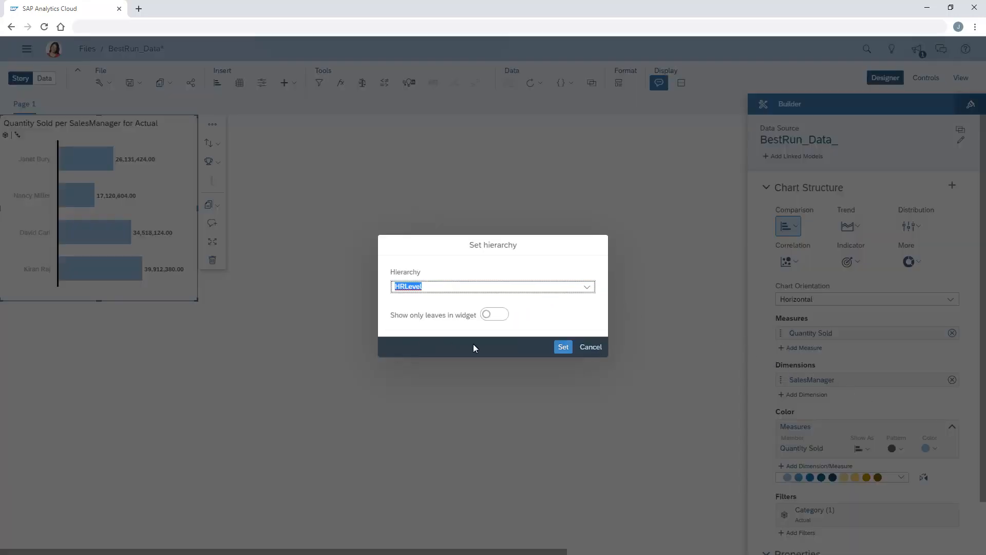
pyautogui.click(563, 347)
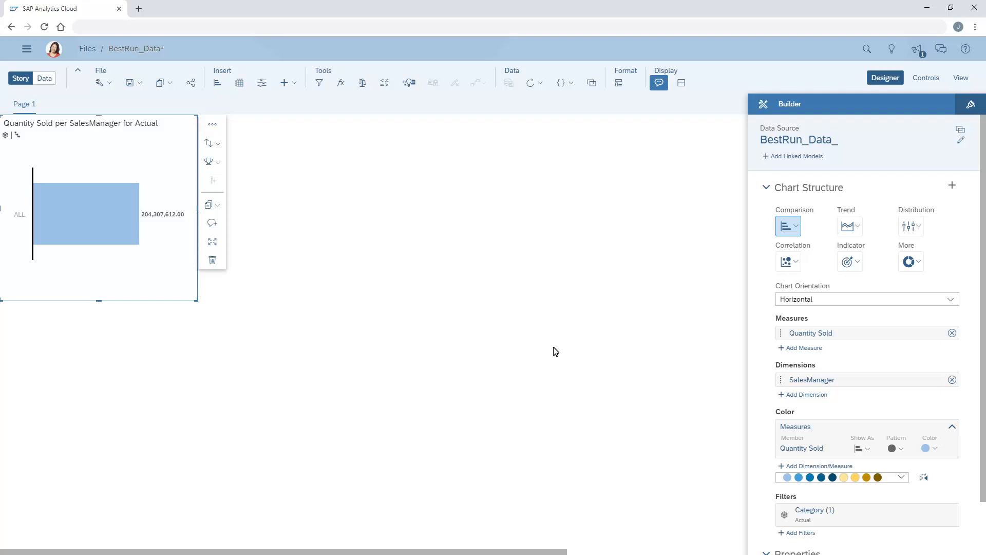
pyautogui.click(85, 221)
pyautogui.click(146, 208)
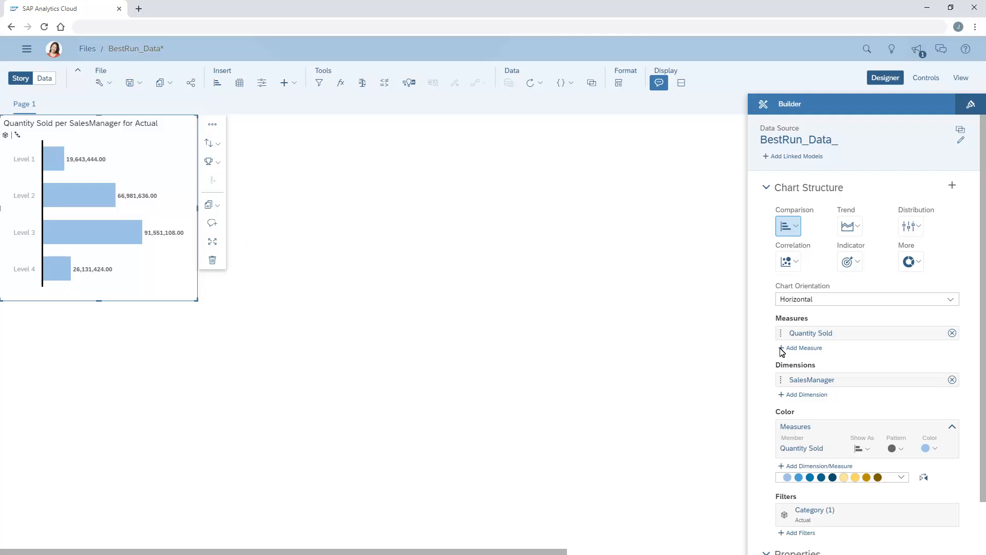
# Step: Set the chart's SalesManager hierarchy to Flat presentation
pyautogui.click(940, 380)
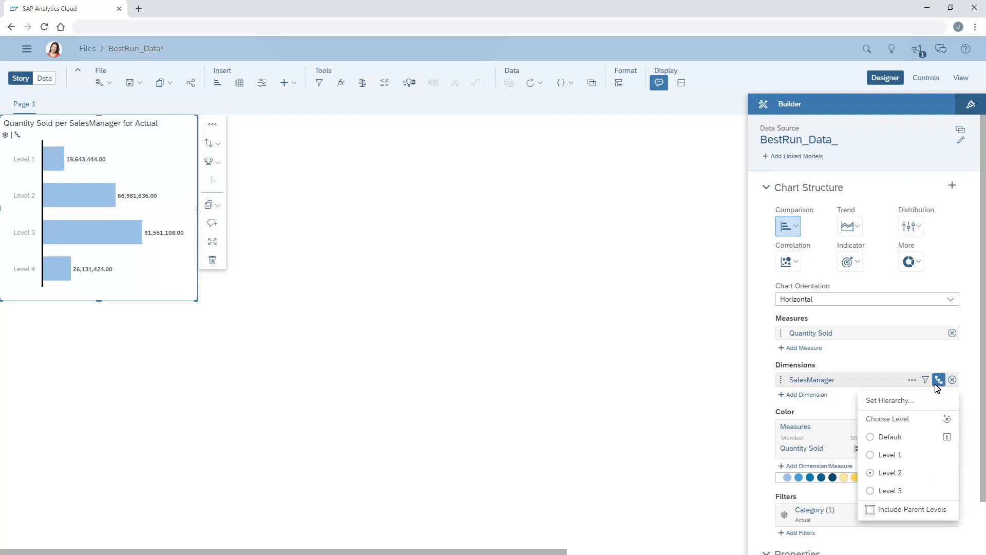
pyautogui.click(889, 401)
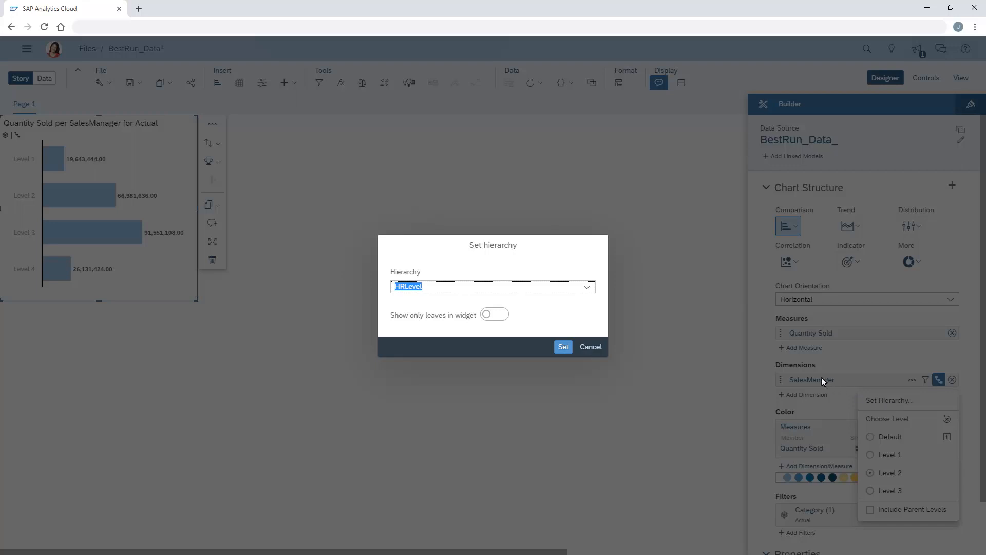
pyautogui.click(587, 287)
pyautogui.click(409, 303)
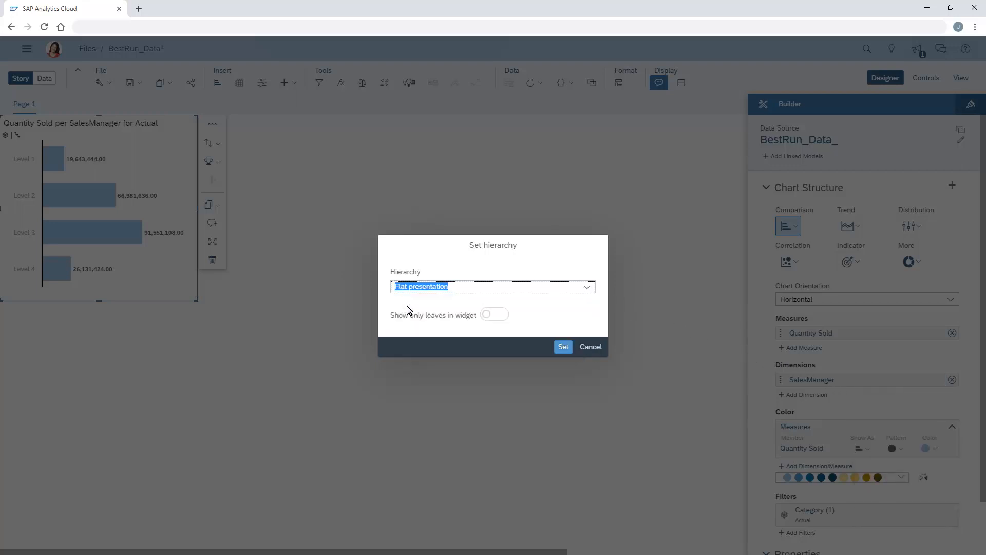
pyautogui.click(566, 349)
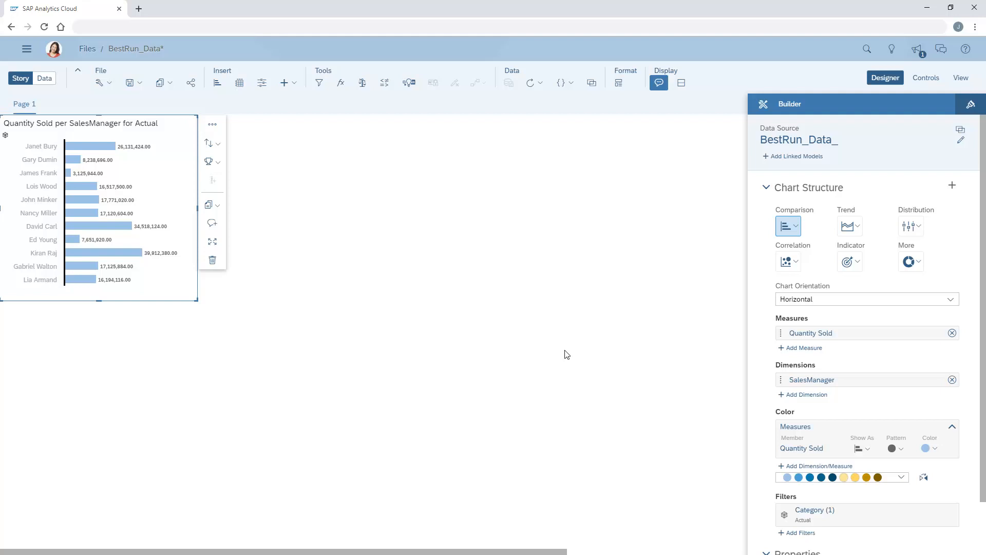